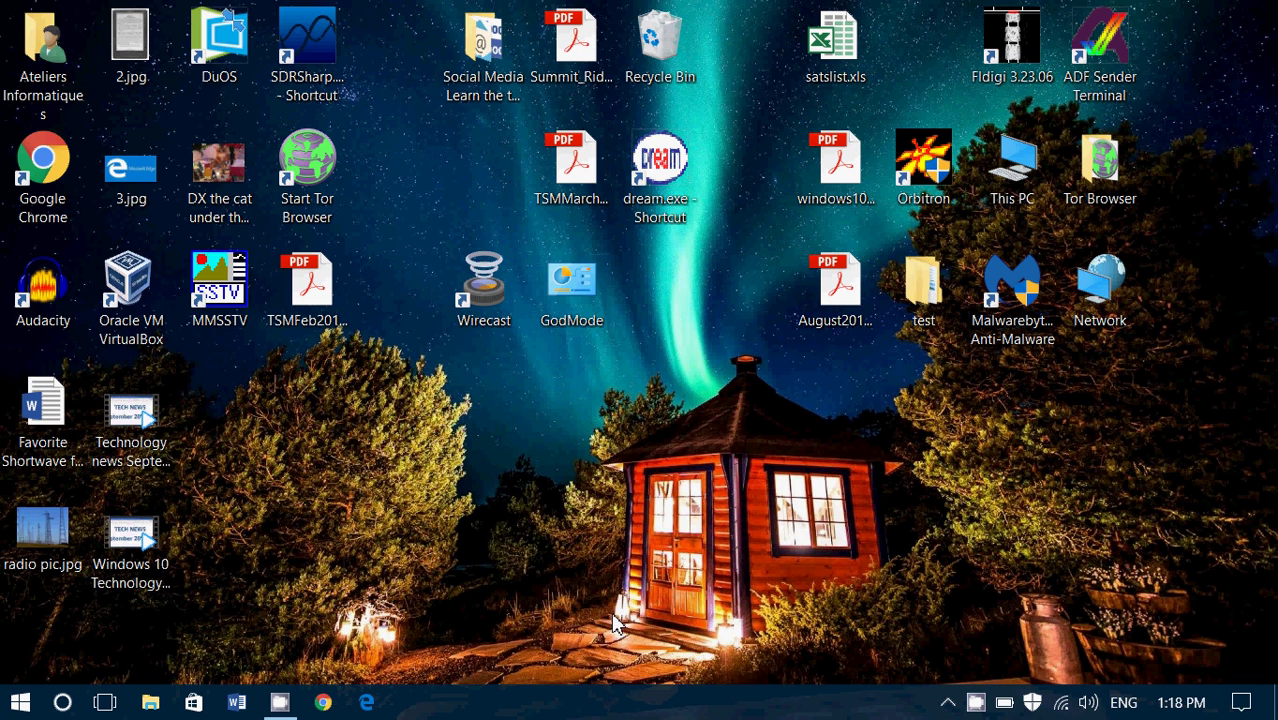
Turn on the taskbar's Windows Ink Workspace button and open the Ink Workspace panel.
right_click(630, 709)
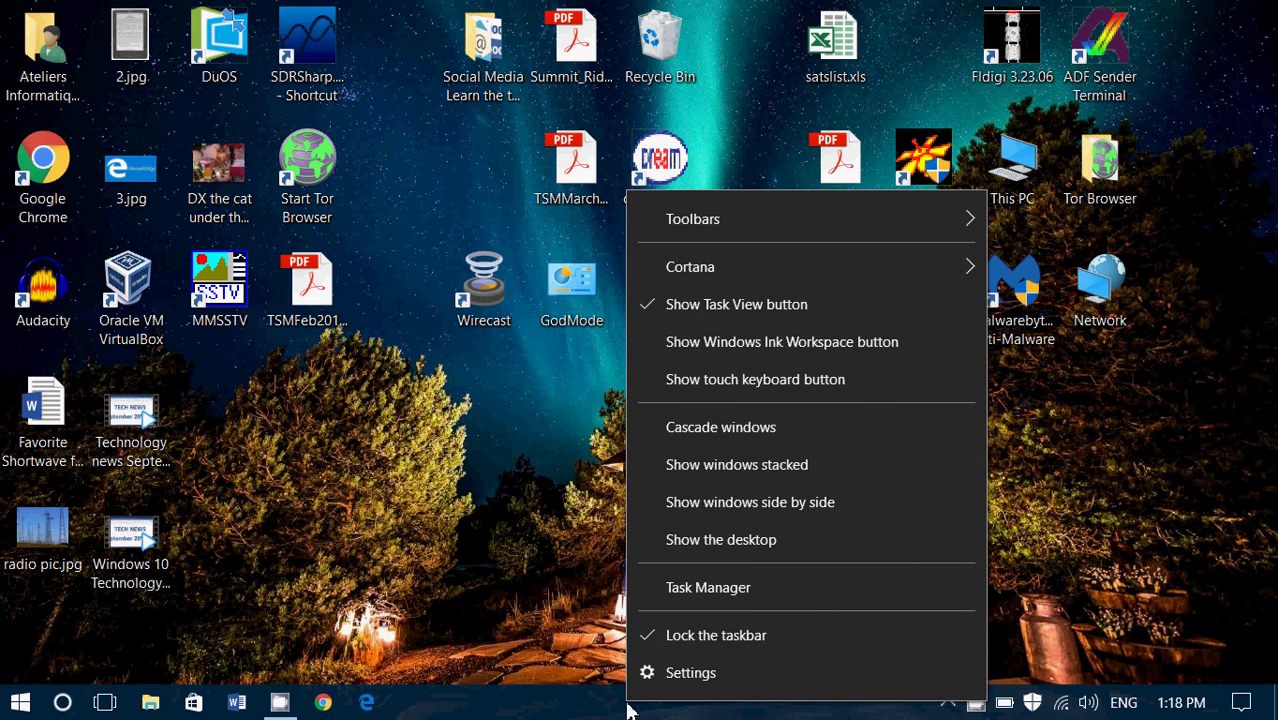
click(836, 350)
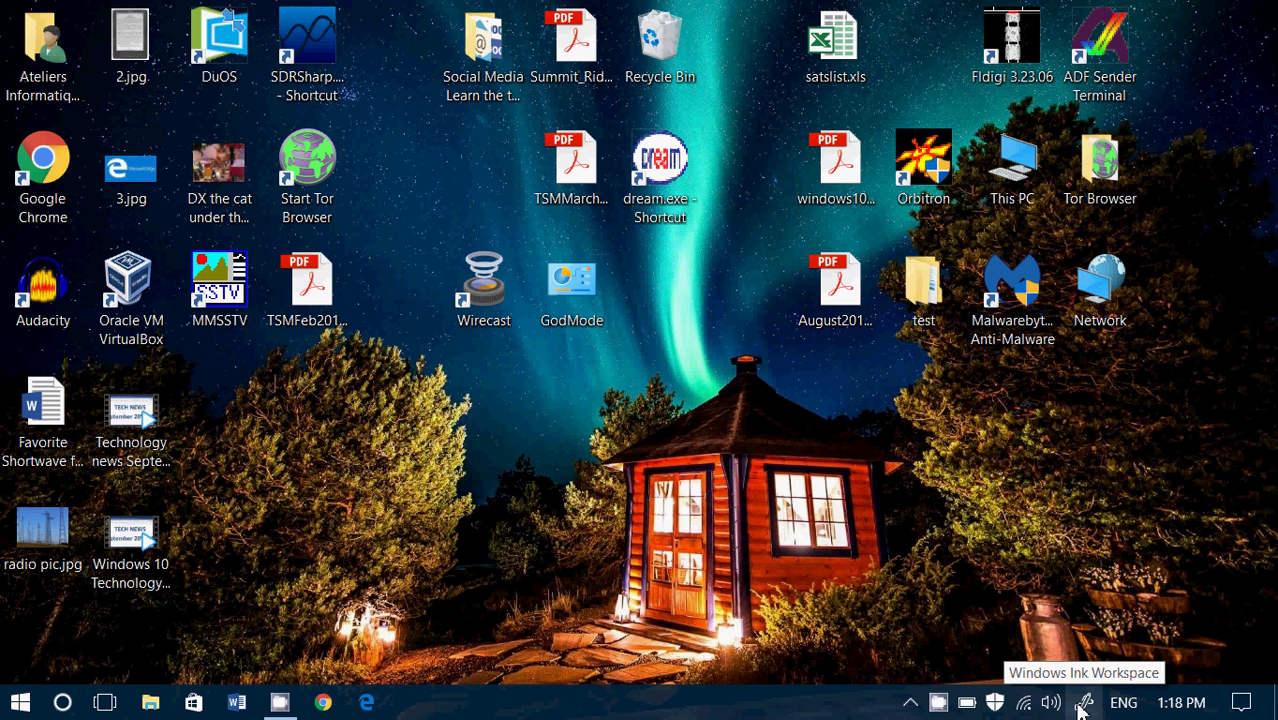
click(1083, 703)
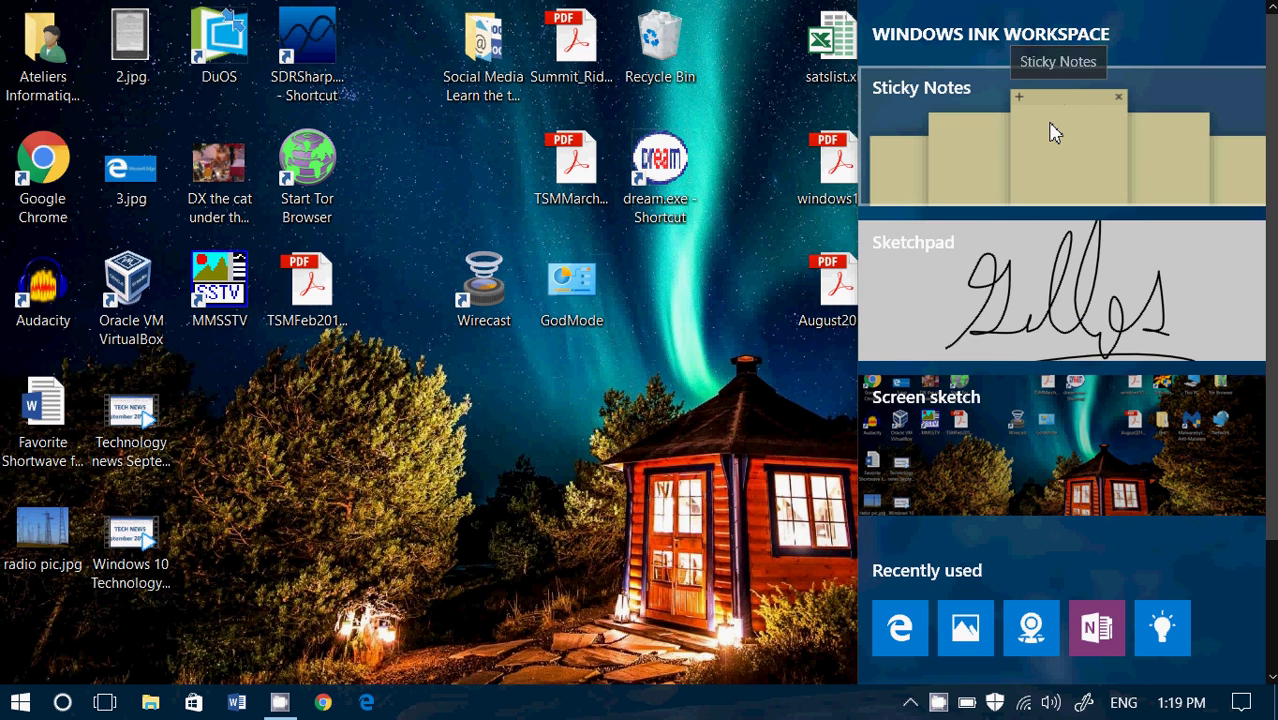
Launch Sketchpad from Ink Workspace, showing the existing handwritten signature drawing.
click(1072, 300)
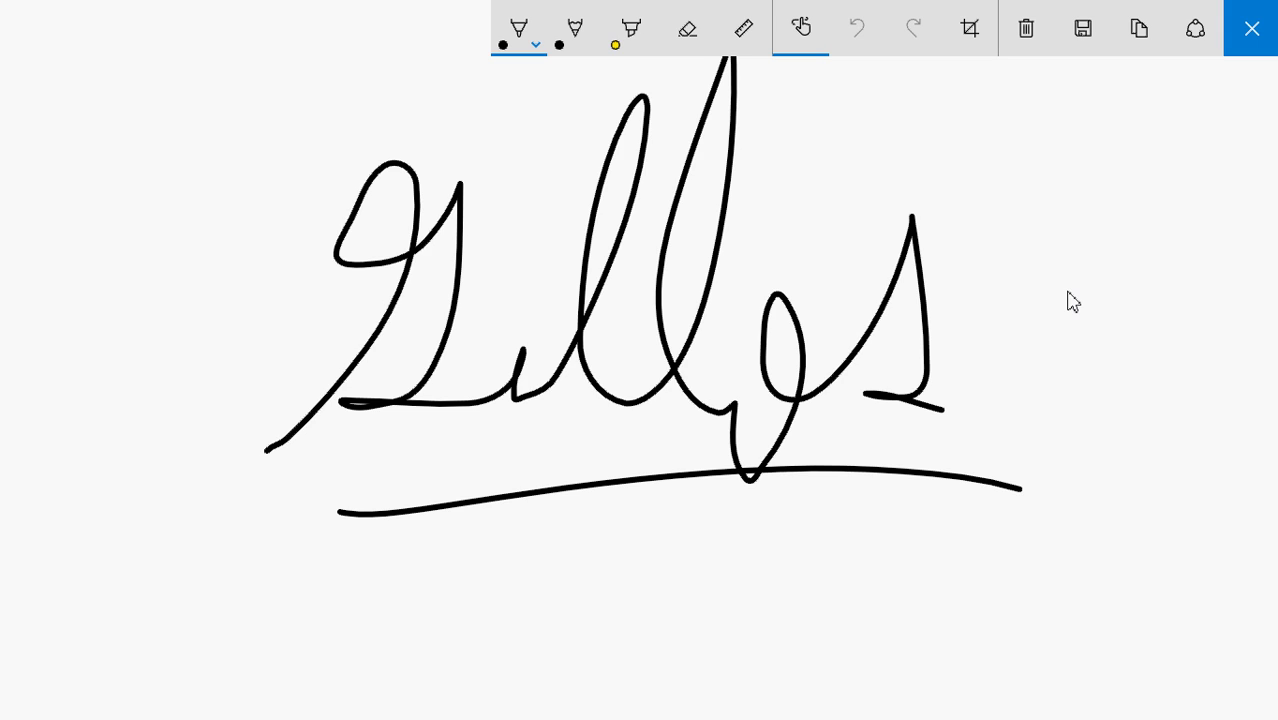
Clear the signature, then rule a straight black diagonal line toward the centre and hide the ruler.
click(1026, 30)
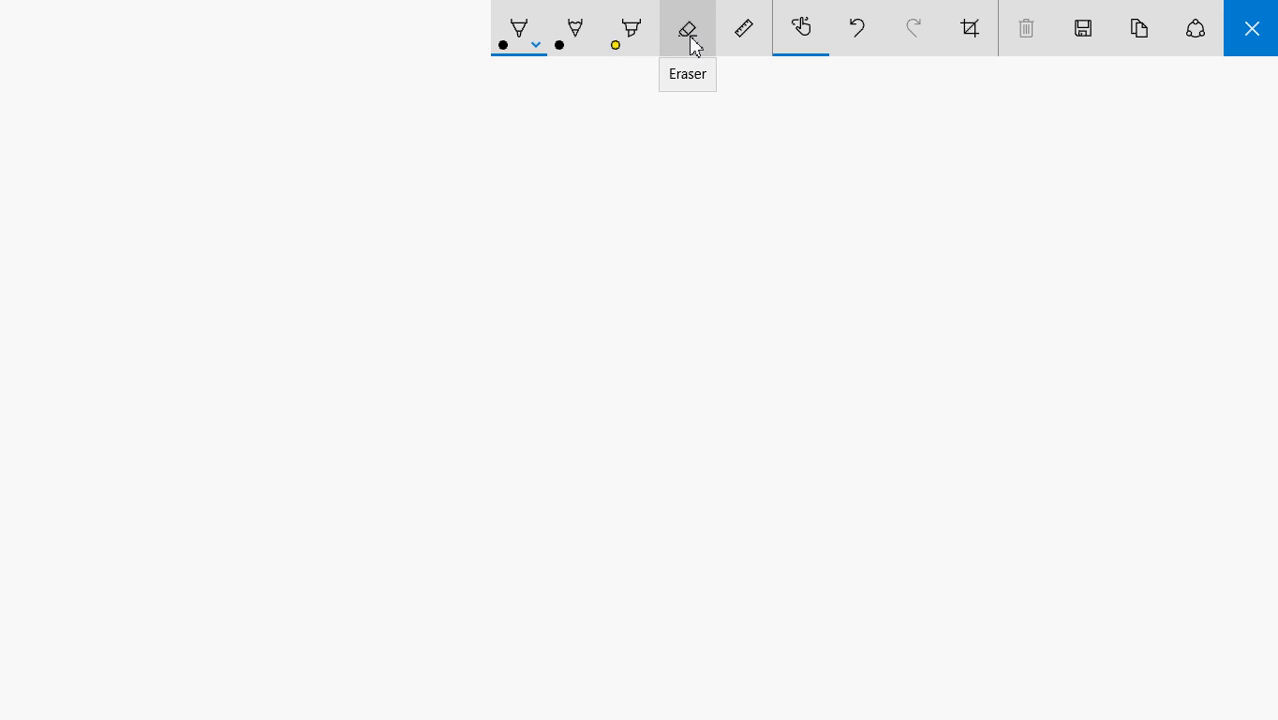
click(746, 42)
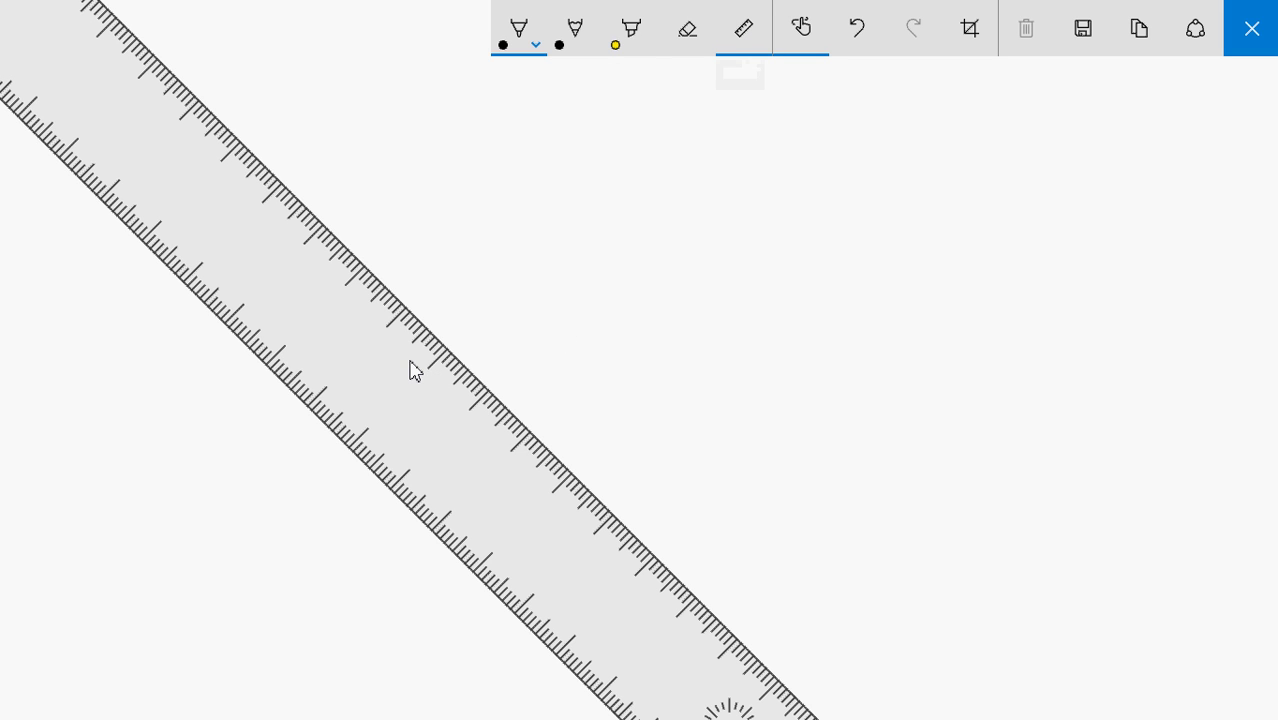
mouse_move(415, 370)
mouse_down()
mouse_move(845, 385)
mouse_move(813, 534)
mouse_move(542, 325)
mouse_move(528, 318)
mouse_move(519, 351)
mouse_move(516, 322)
mouse_up()
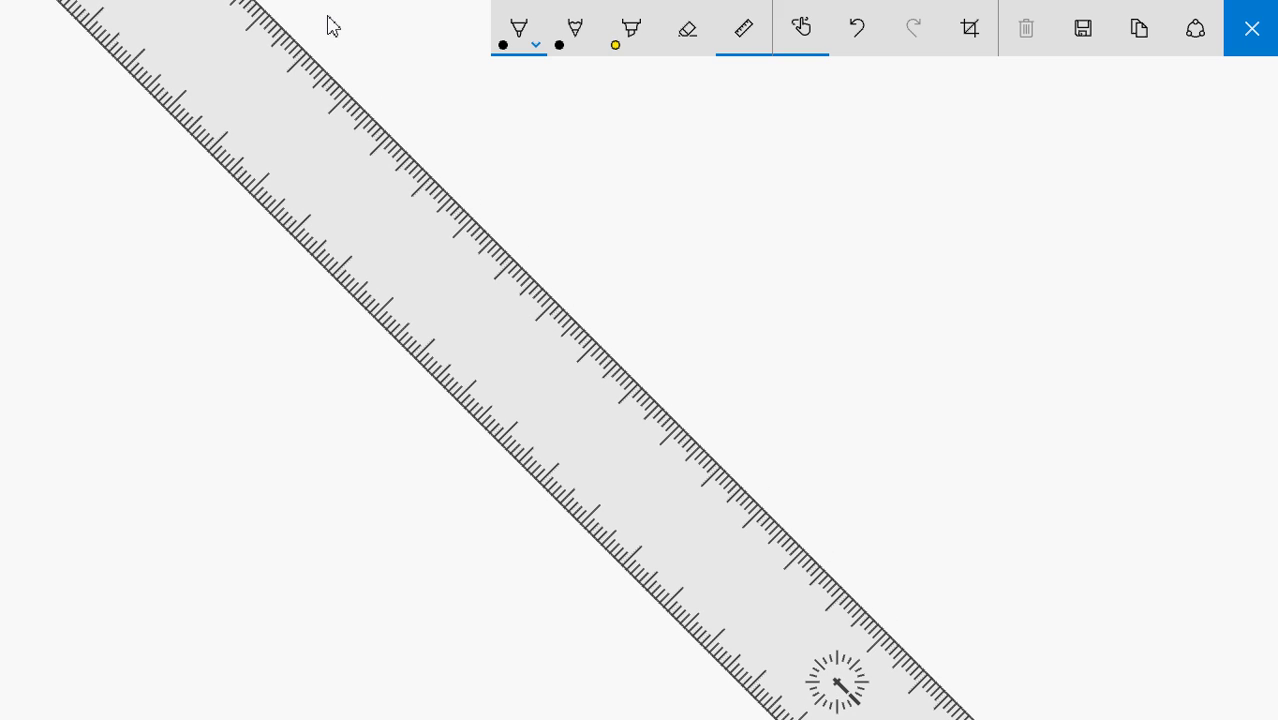
mouse_move(341, 83)
mouse_down()
mouse_move(533, 273)
mouse_move(825, 514)
mouse_up()
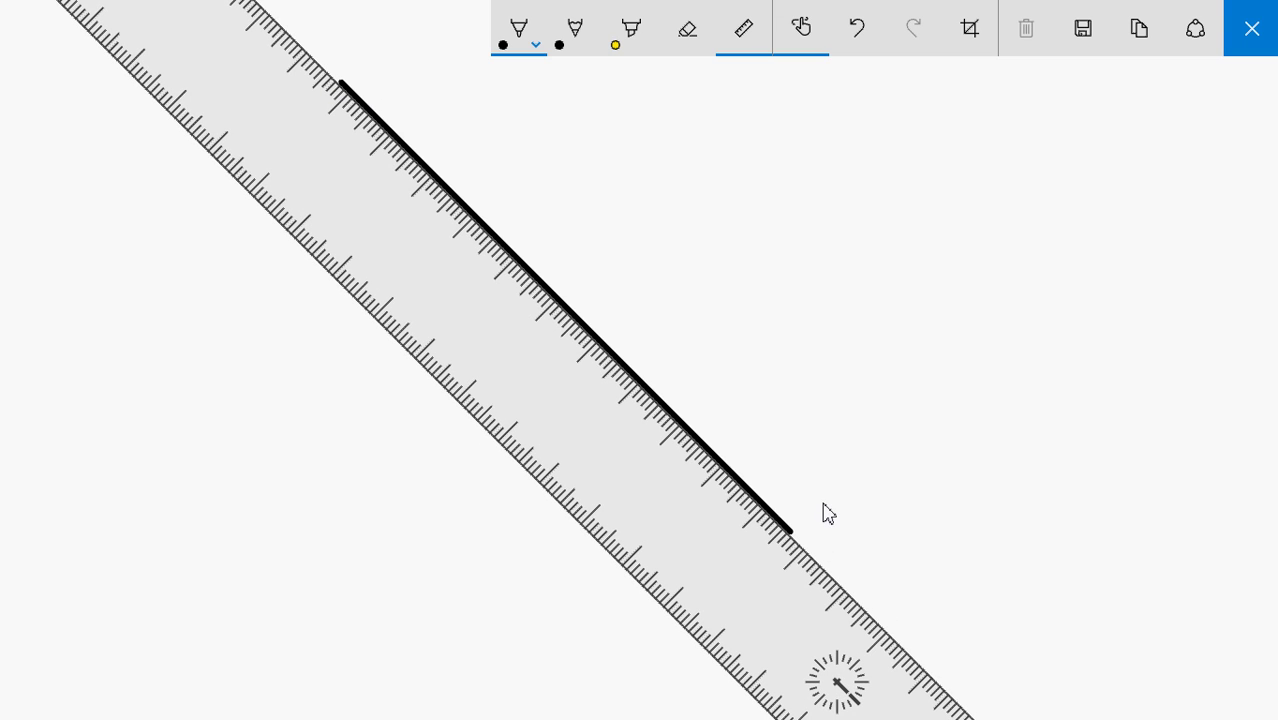
click(756, 38)
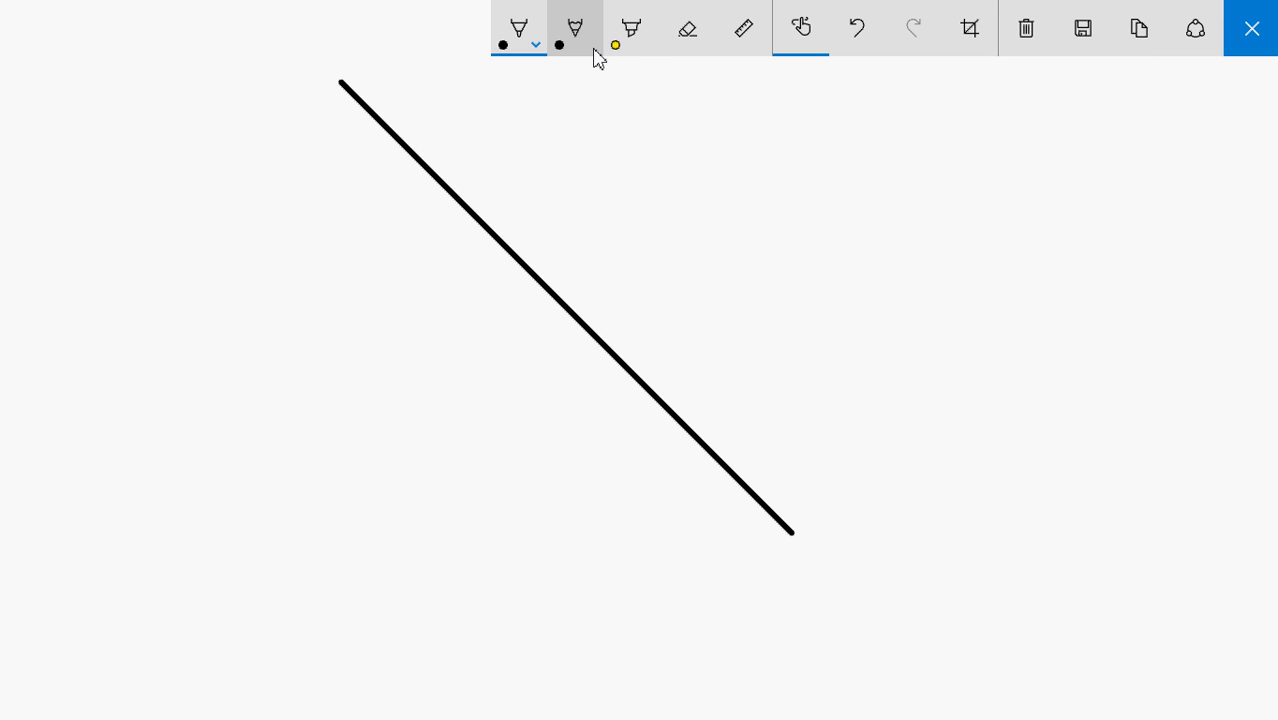
Set the highlighter to light blue, size 20, and scribble a loop on the right plus a mark on the line.
click(630, 50)
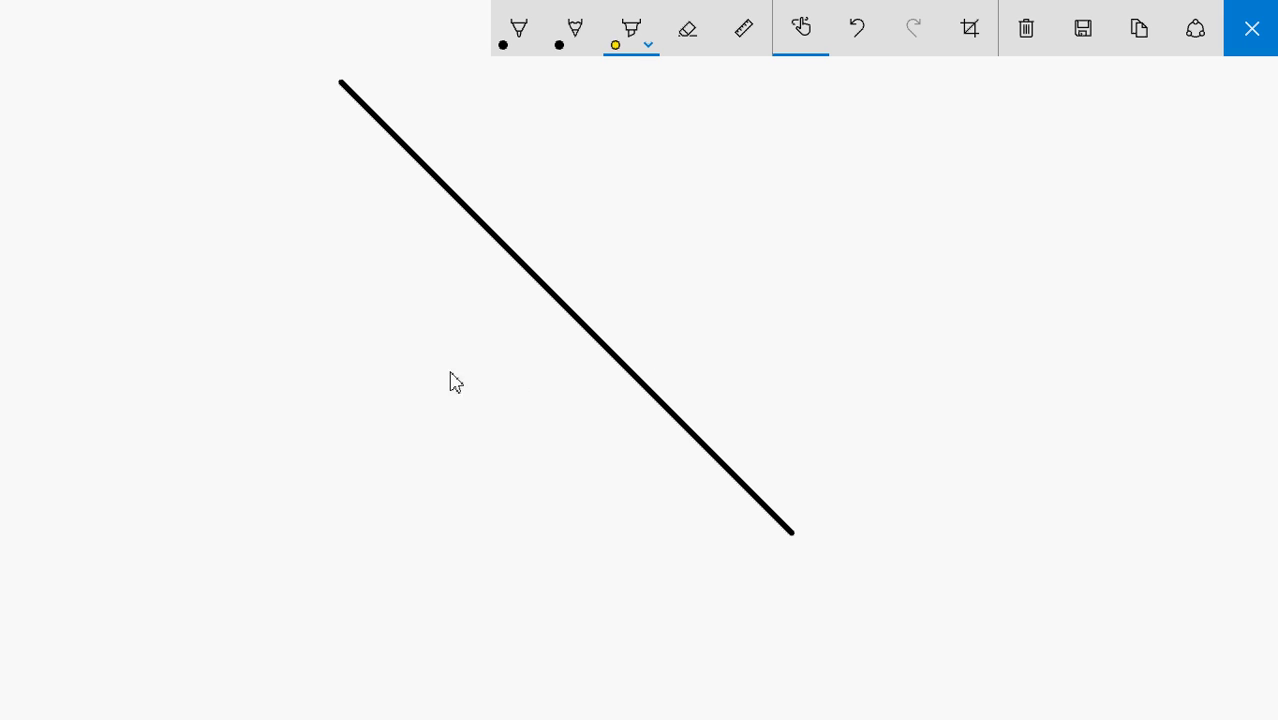
click(652, 50)
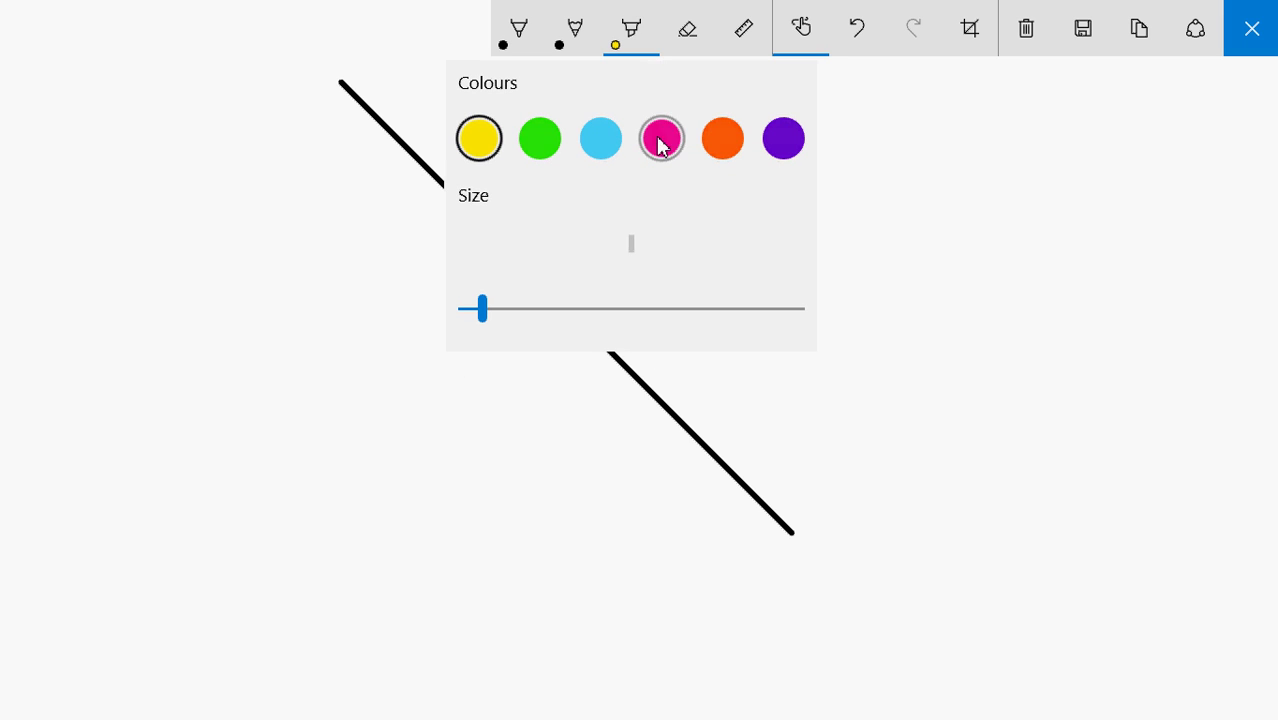
drag(481, 307, 513, 311)
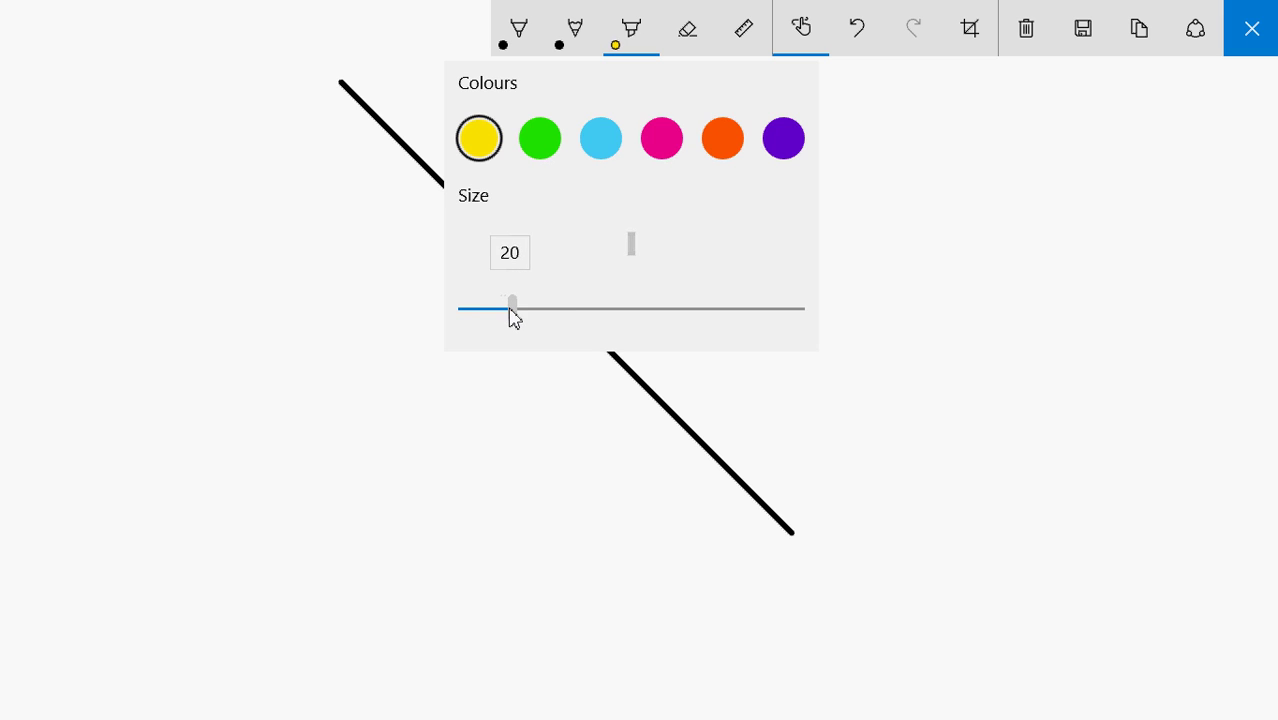
click(652, 52)
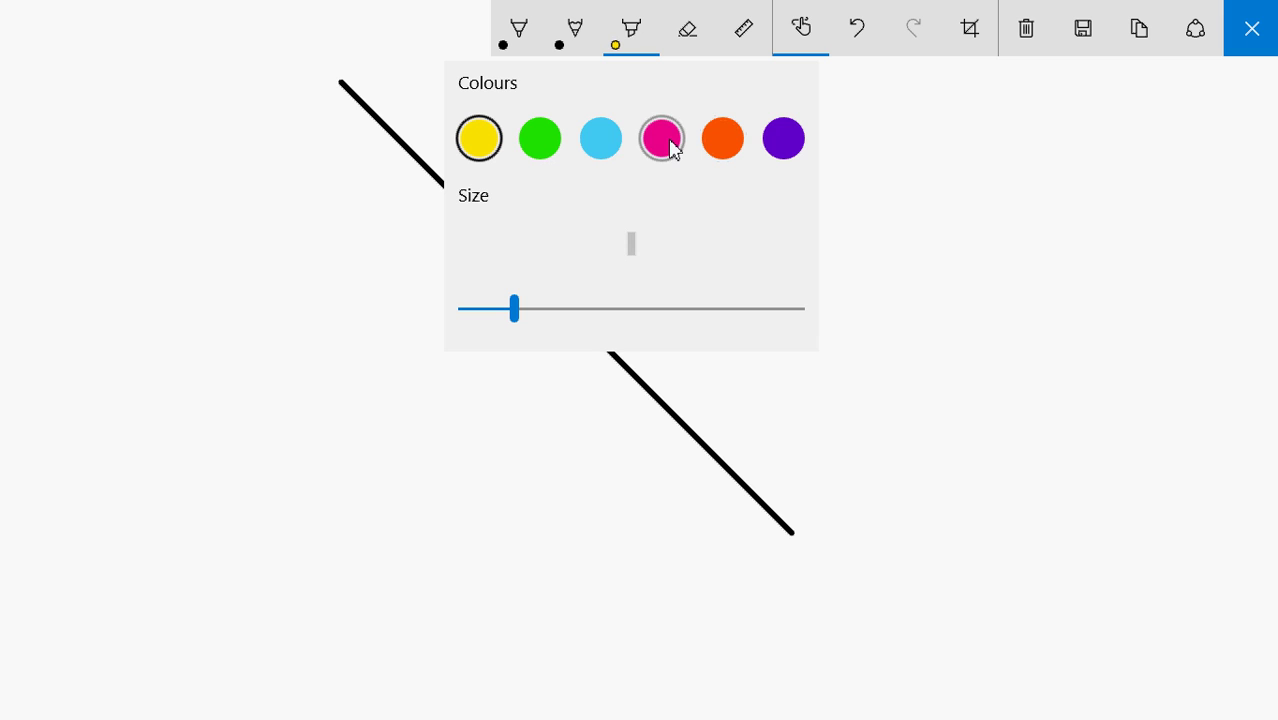
click(607, 145)
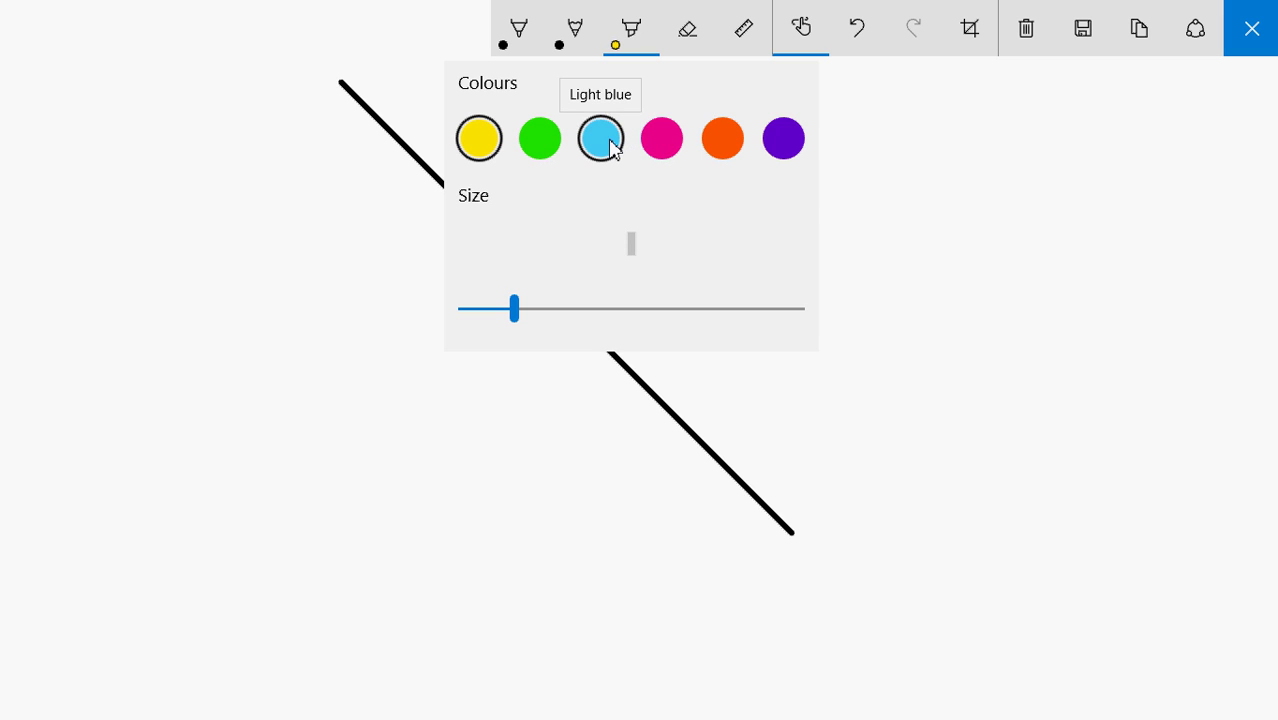
drag(1017, 321, 999, 324)
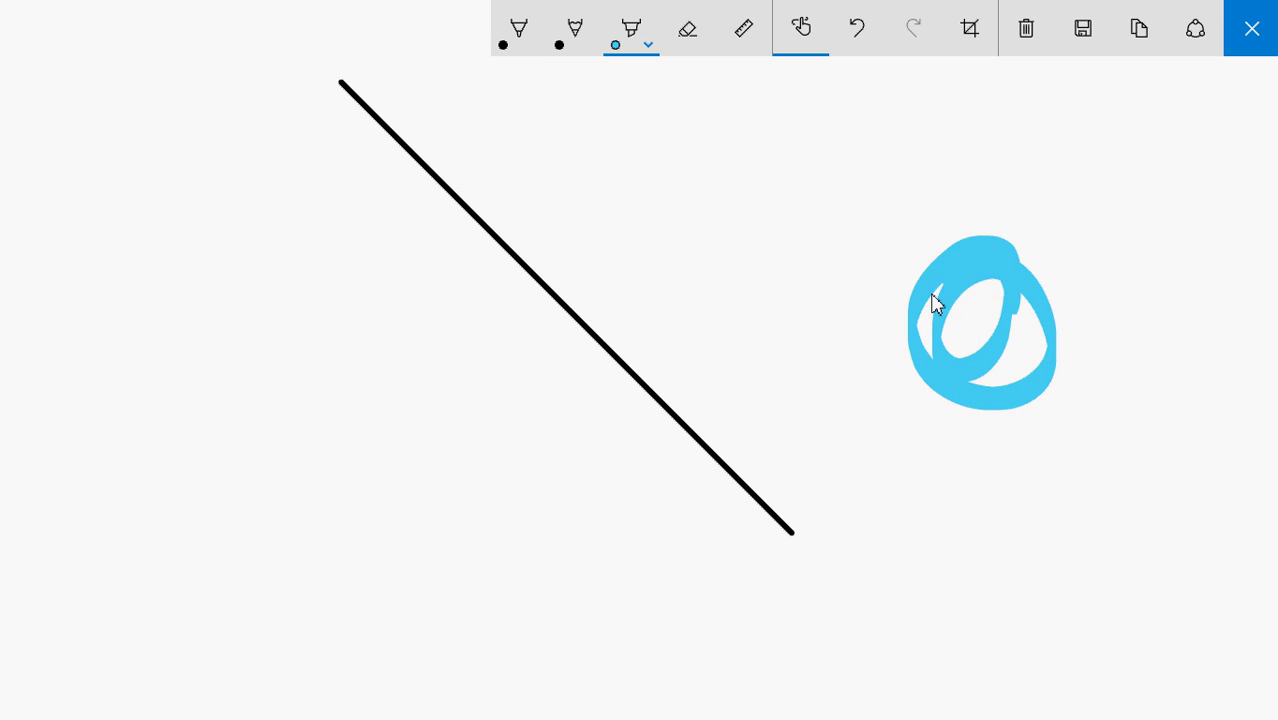
click(569, 335)
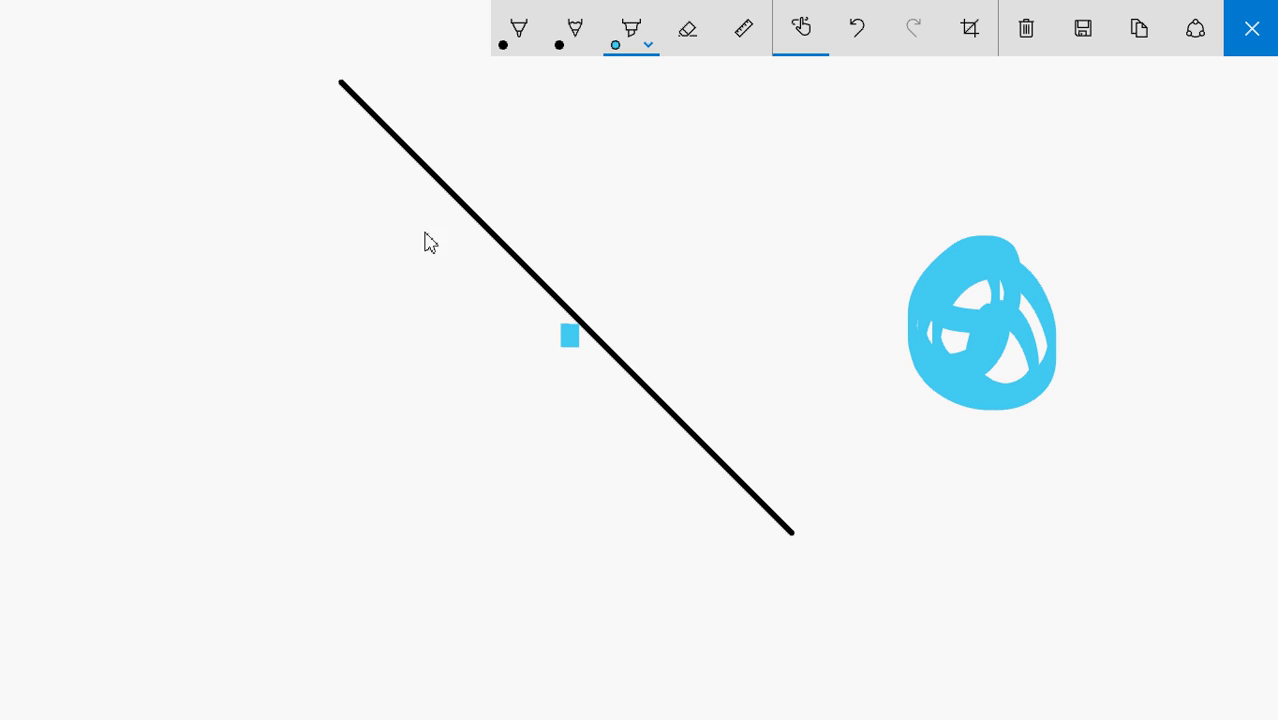
Draw a rough light-blue highlighter rectangle outline in the lower-left corner.
mouse_move(260, 414)
mouse_down()
mouse_move(270, 484)
mouse_move(265, 428)
mouse_up()
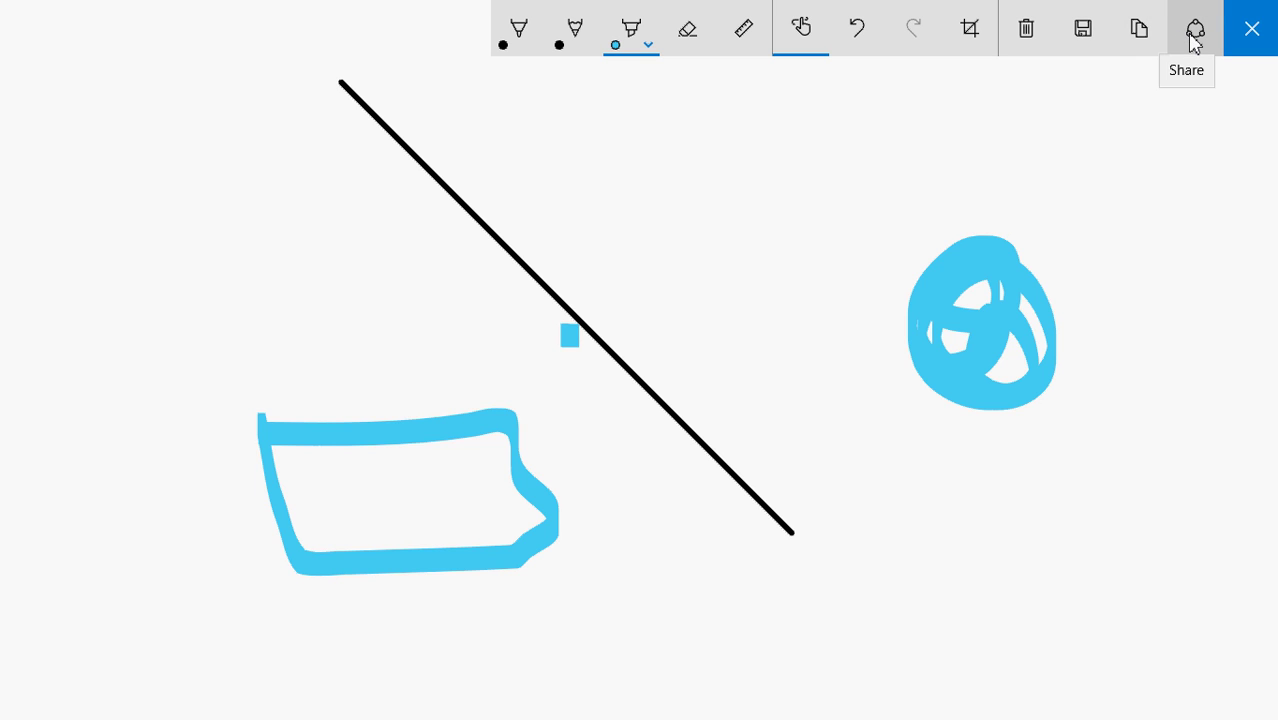
click(1193, 36)
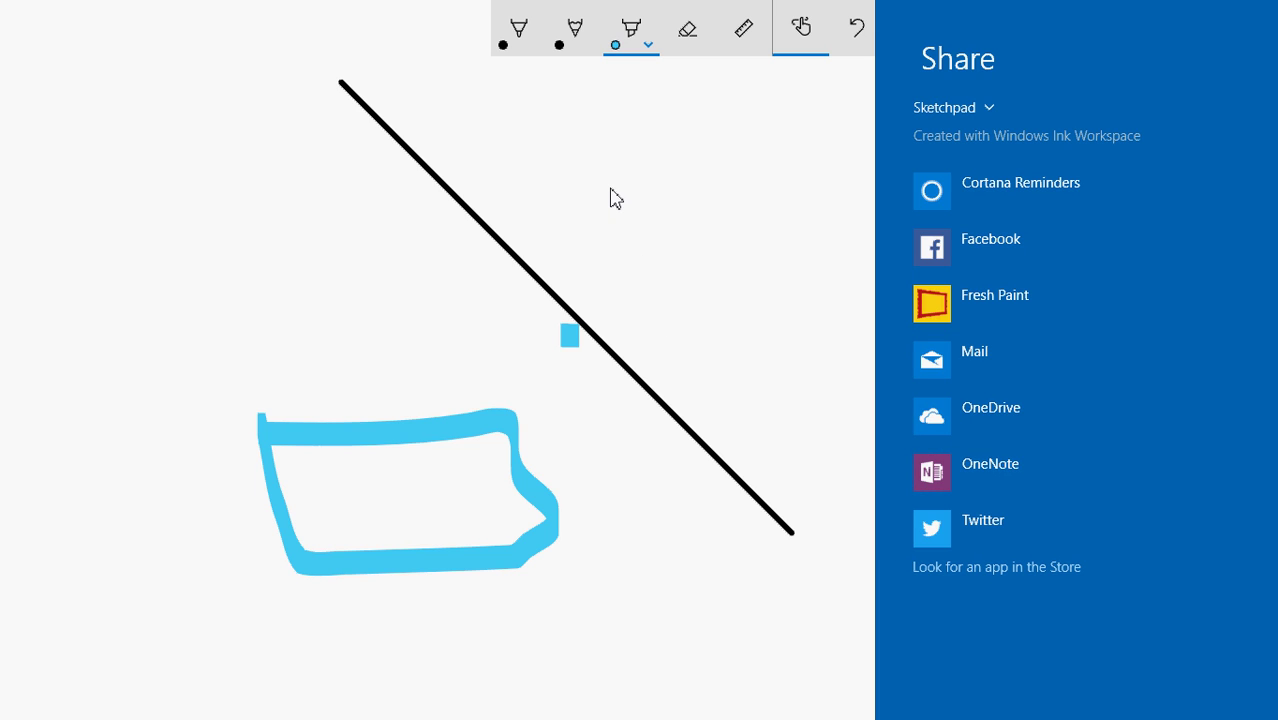
click(704, 219)
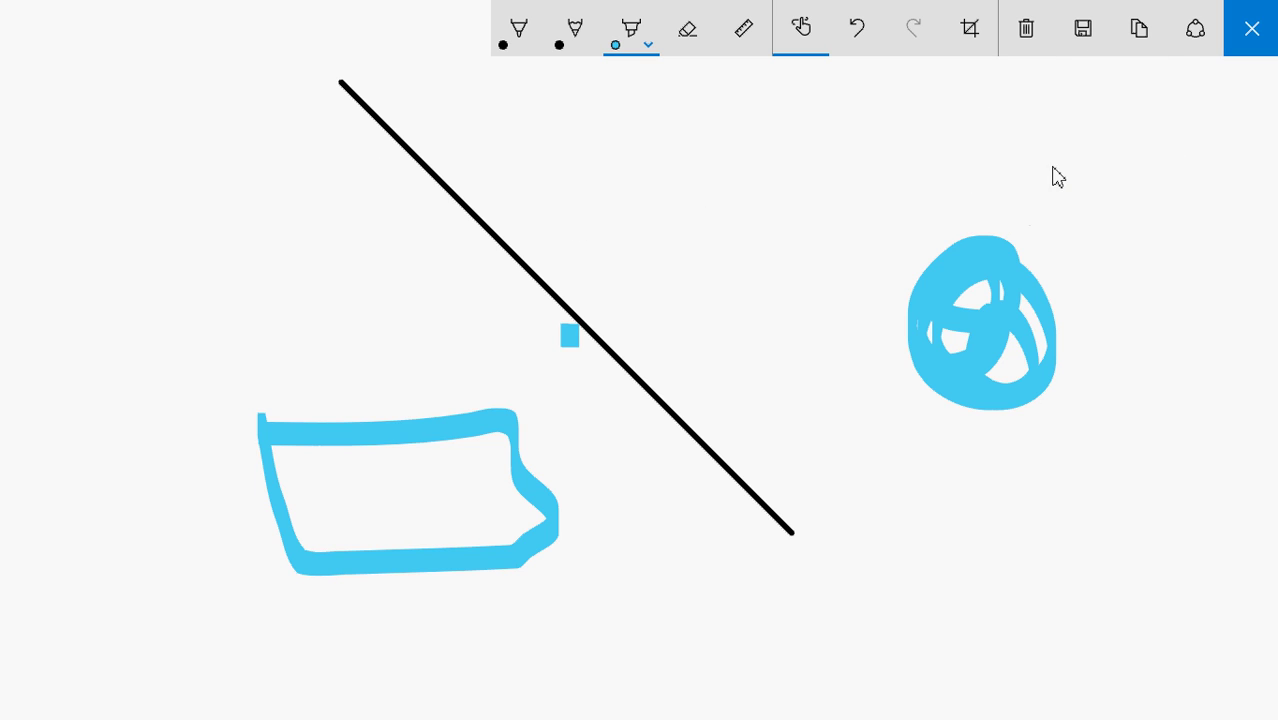
Close Sketchpad and open the CamStudio recorder from its tray icon.
click(1258, 45)
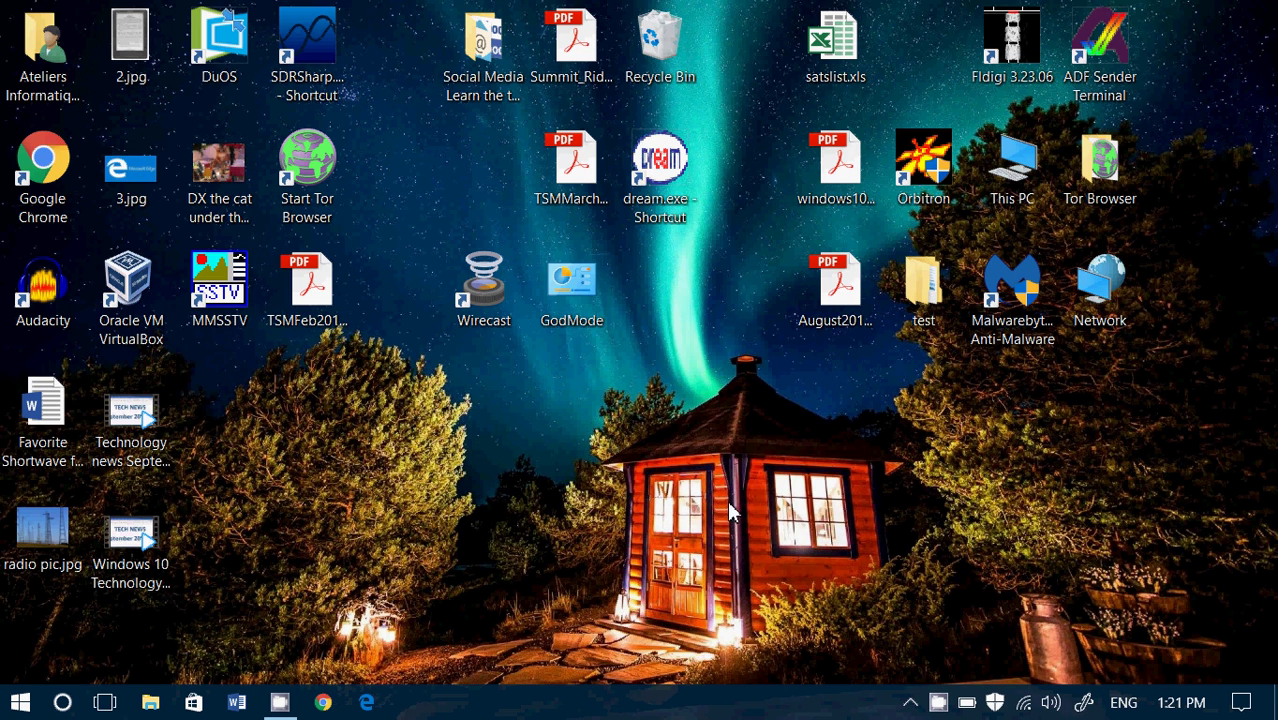
click(939, 703)
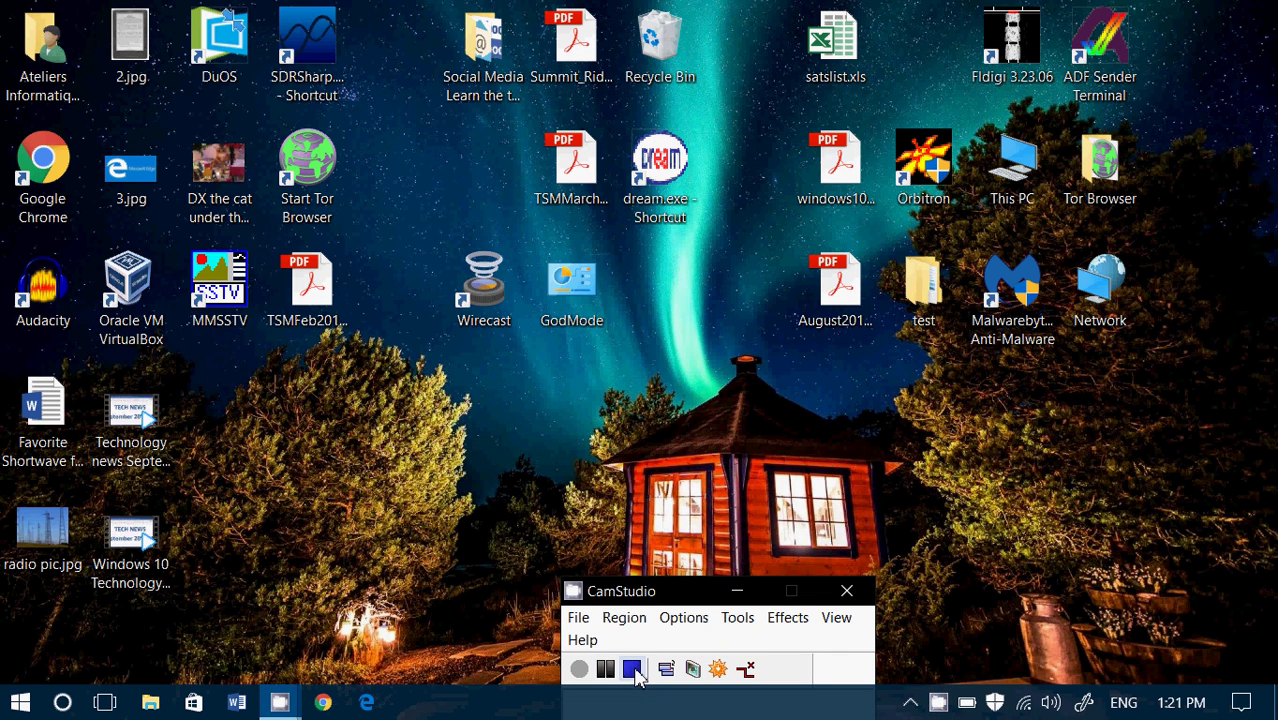